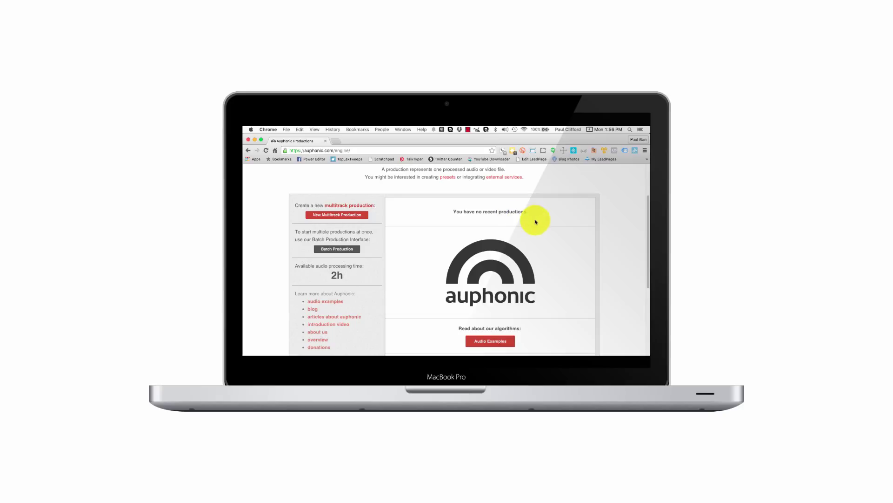
- Start a new production in Auphonic
{"action": "scroll", "coordinate": [542, 228], "scroll_direction": "up", "scroll_amount": 2}
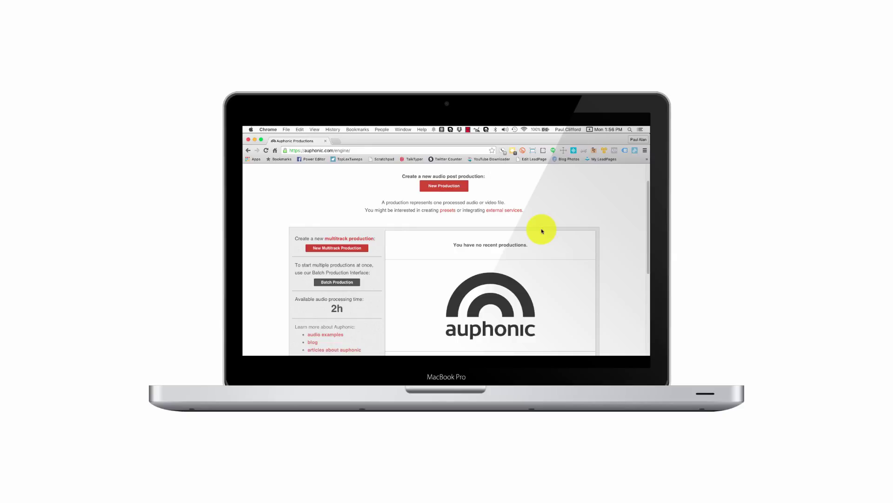
{"action": "scroll", "coordinate": [542, 231], "scroll_direction": "up", "scroll_amount": 2}
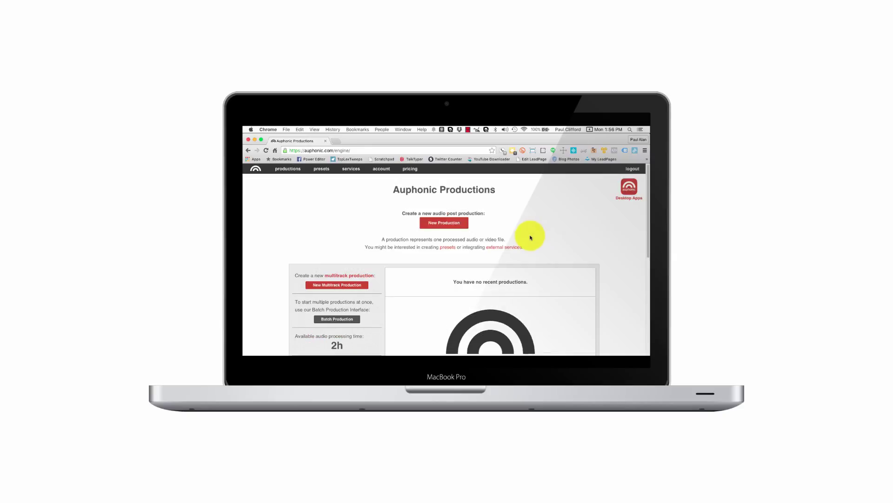
{"action": "left_click", "coordinate": [436, 225]}
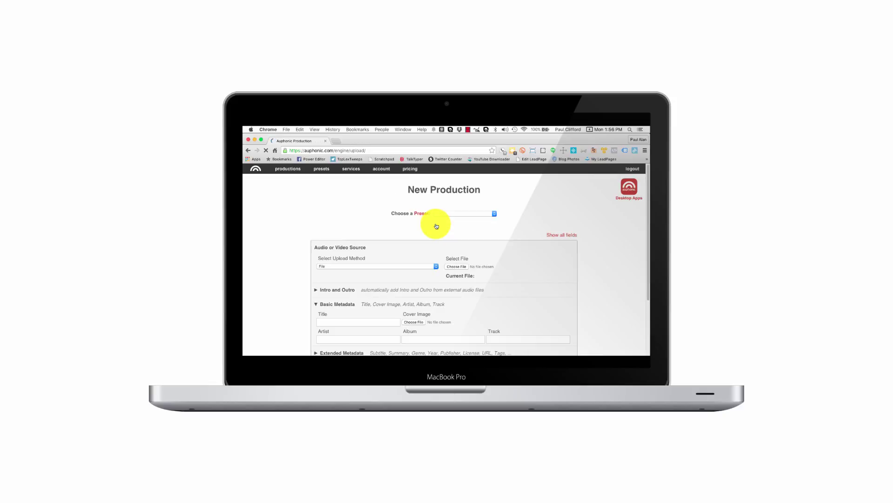
- Keep File as the upload method and bring up the local file chooser
{"action": "scroll", "coordinate": [447, 230], "scroll_direction": "down", "scroll_amount": 1}
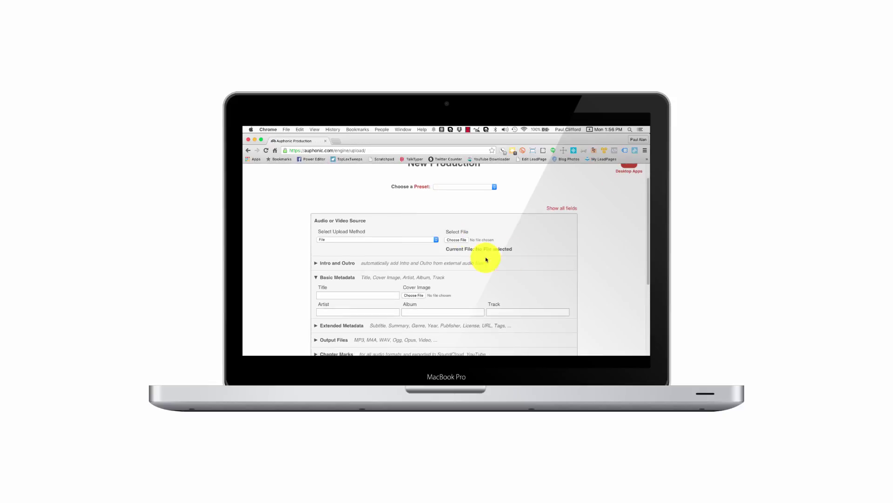
{"action": "left_click", "coordinate": [434, 239]}
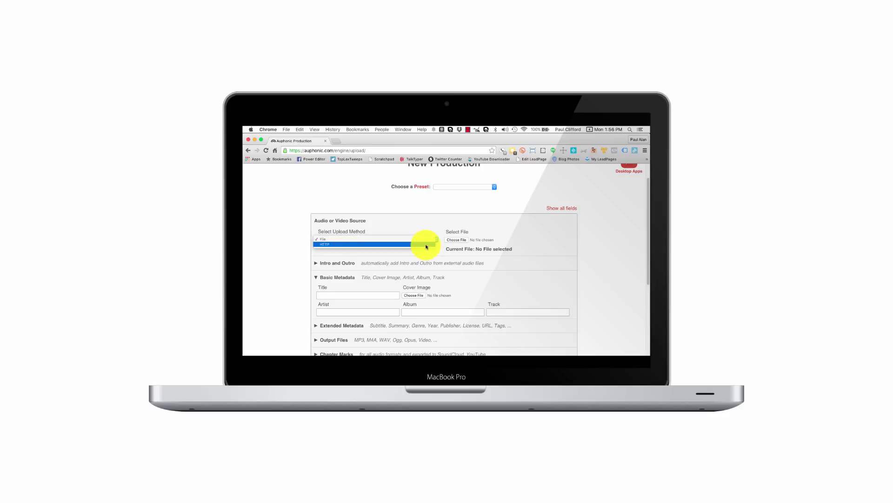
{"action": "left_click", "coordinate": [328, 246]}
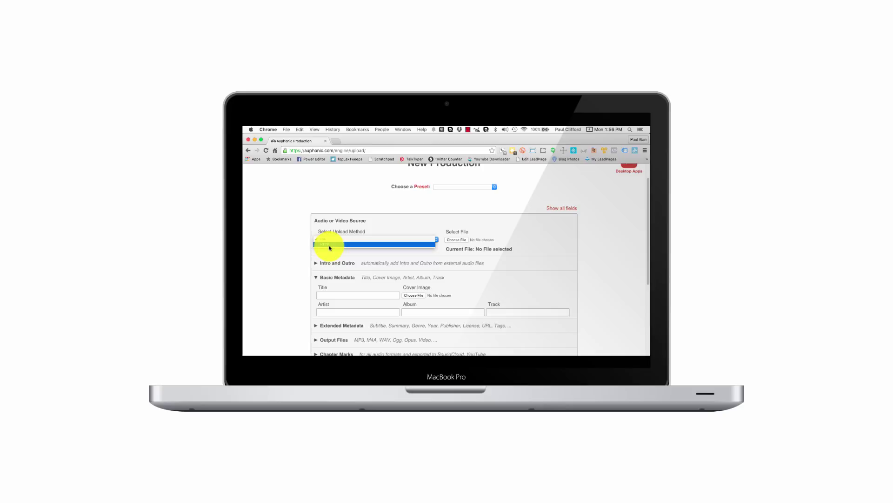
{"action": "left_click", "coordinate": [379, 220]}
{"action": "left_click", "coordinate": [461, 246]}
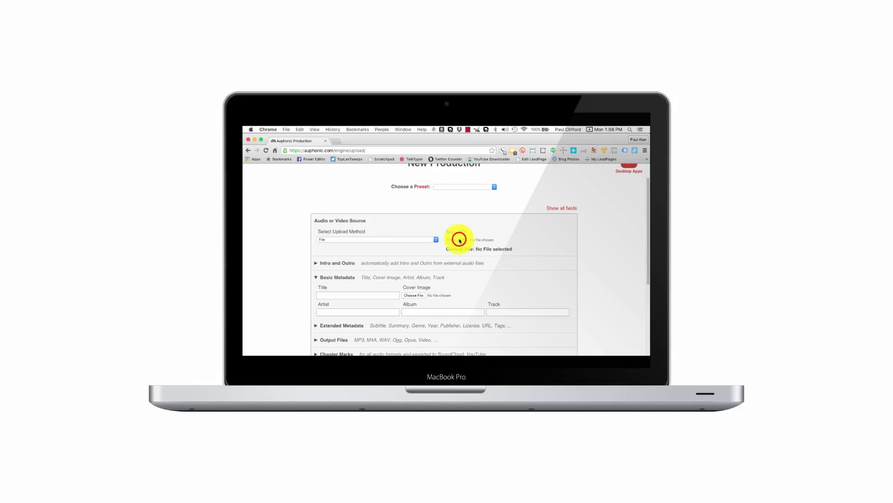
{"action": "left_click", "coordinate": [460, 240]}
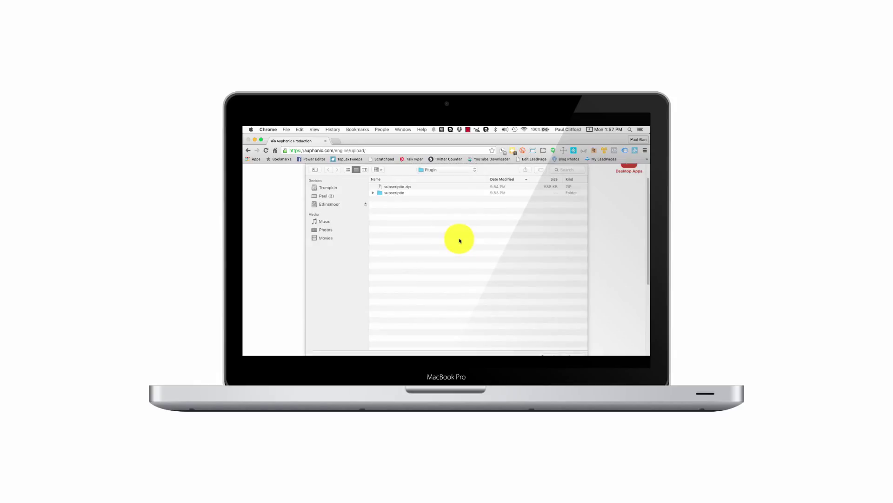
- From the Unknown Album folder, open 'Podcasting- PowerPress by Blubrry--Three reasons to use it.aif' as the source
{"action": "left_click", "coordinate": [473, 171]}
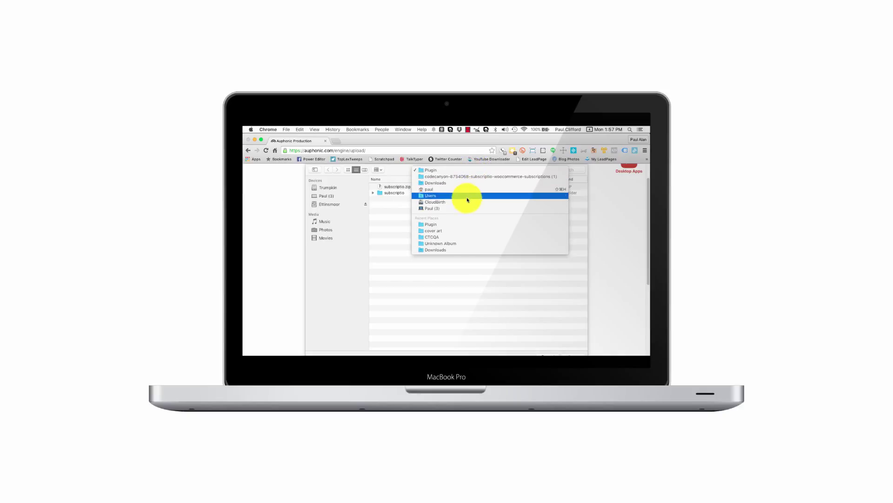
{"action": "left_click_drag", "start_coordinate": [462, 235], "coordinate": [461, 242]}
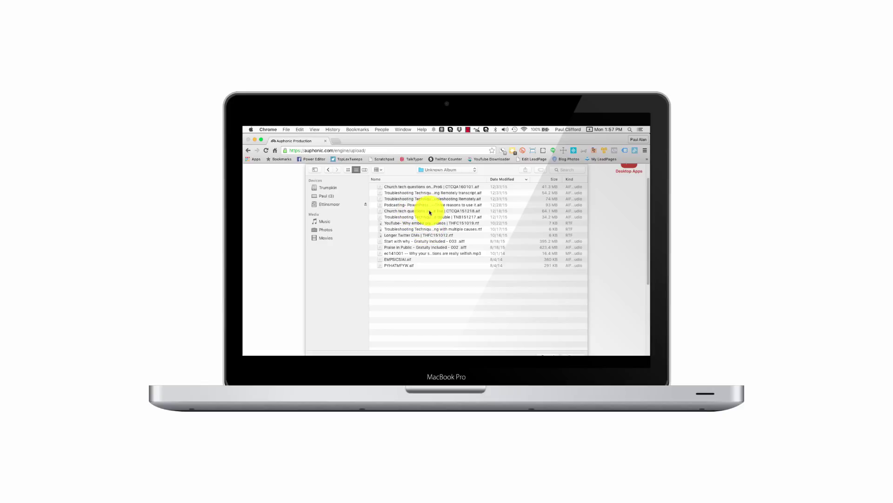
{"action": "left_click", "coordinate": [404, 200]}
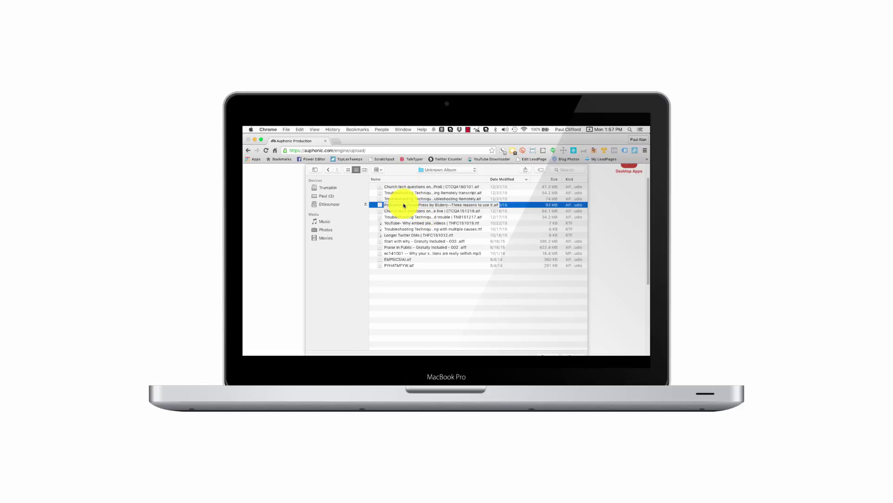
{"action": "left_click", "coordinate": [380, 205]}
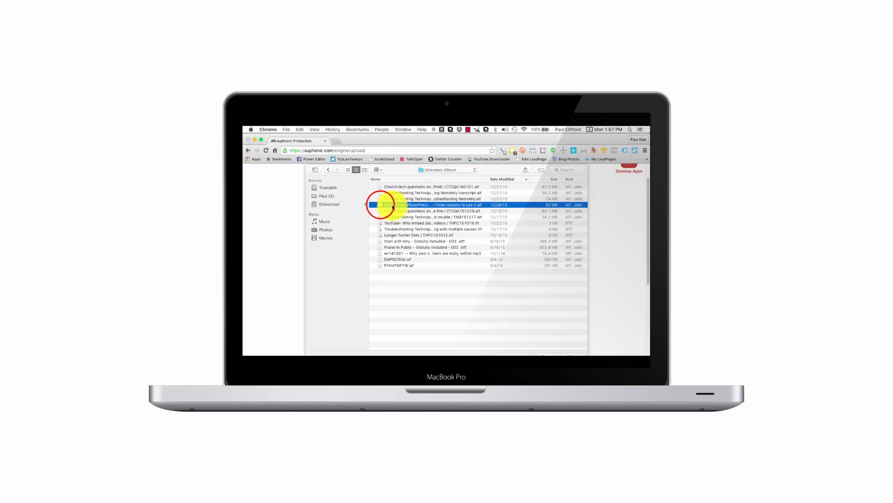
{"action": "double_click", "coordinate": [381, 206]}
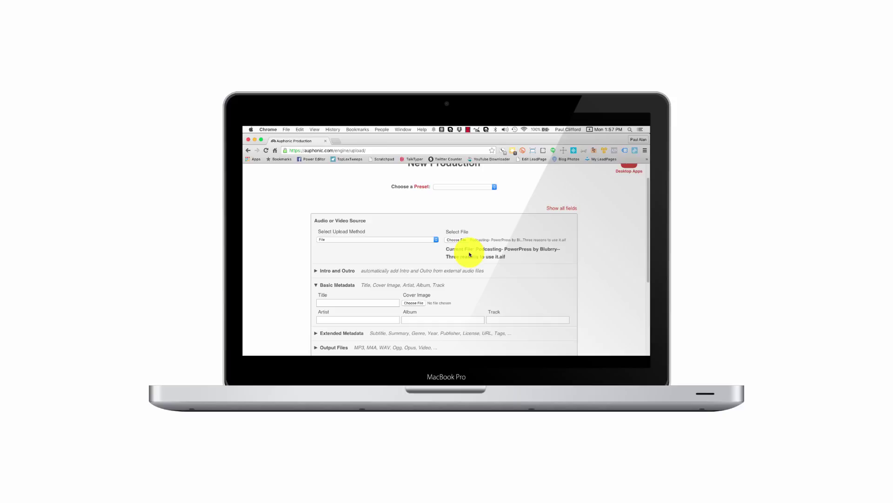
{"action": "scroll", "coordinate": [478, 264], "scroll_direction": "down", "scroll_amount": 1}
{"action": "scroll", "coordinate": [478, 264], "scroll_direction": "down", "scroll_amount": 3}
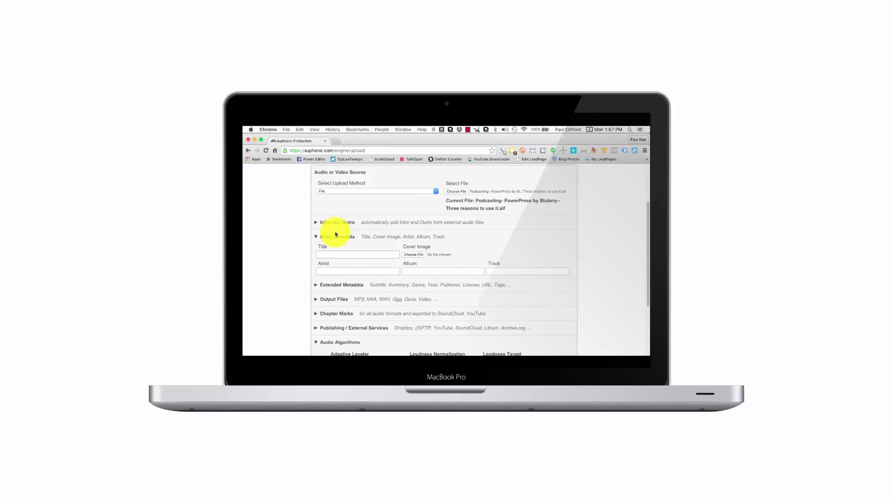
{"action": "left_click", "coordinate": [314, 224]}
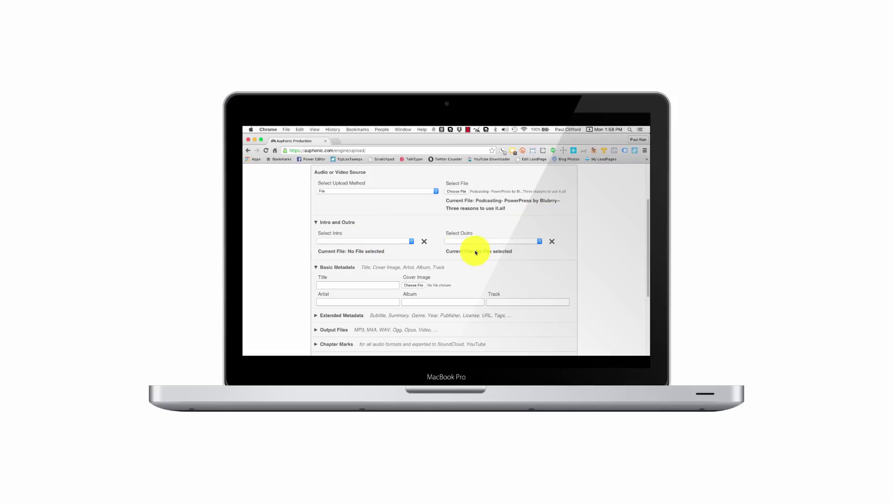
{"action": "left_click", "coordinate": [316, 223]}
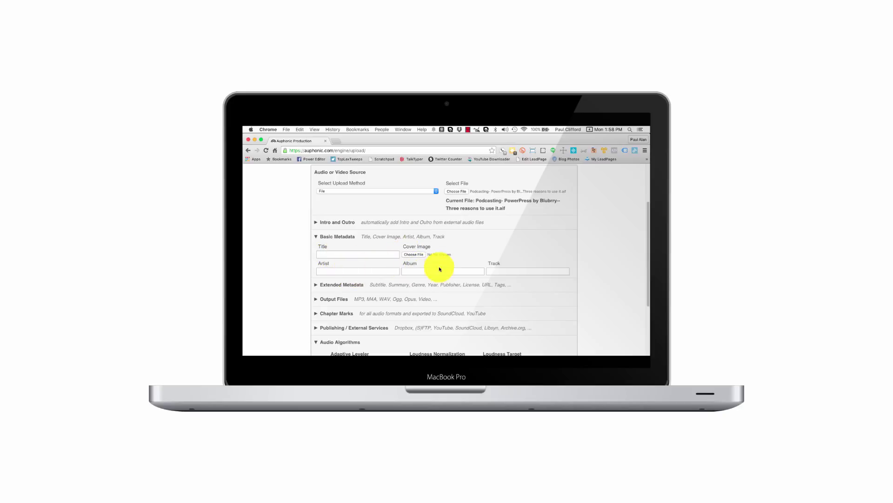
{"action": "scroll", "coordinate": [507, 257], "scroll_direction": "down", "scroll_amount": 3}
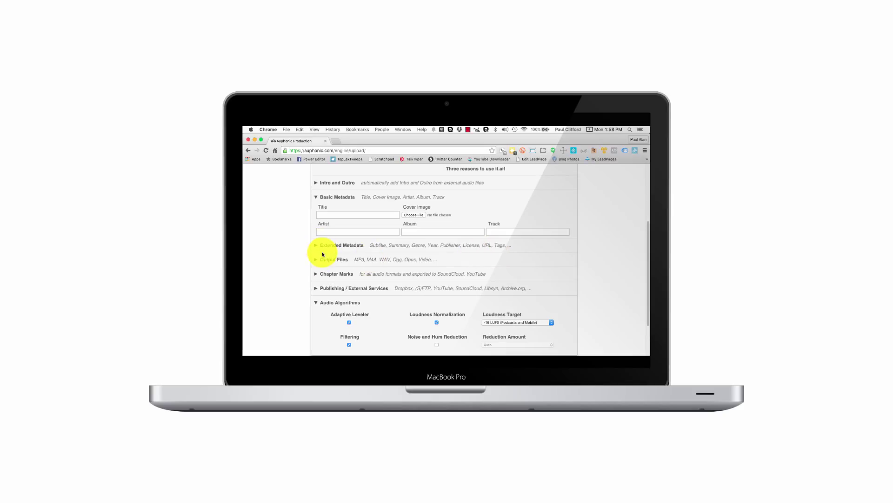
- Leave the MP3 output at 112 kbps and switch output file 1 to mono
{"action": "left_click", "coordinate": [316, 261]}
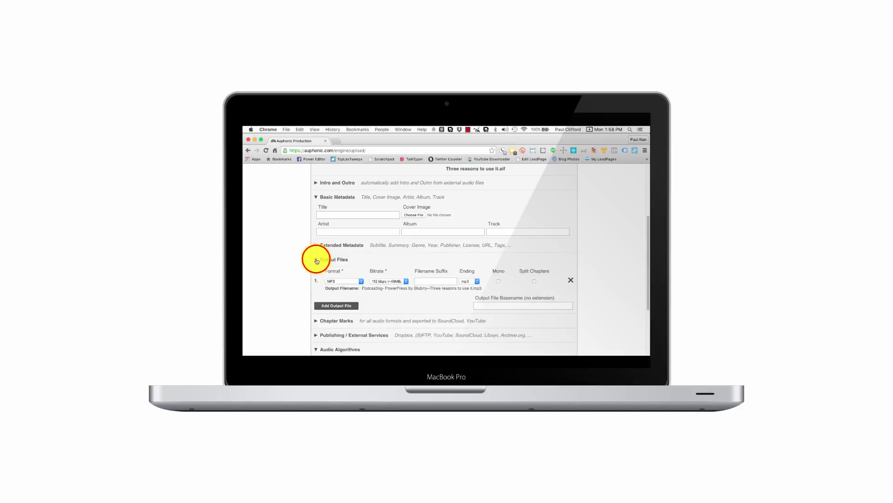
{"action": "scroll", "coordinate": [335, 256], "scroll_direction": "down", "scroll_amount": 2}
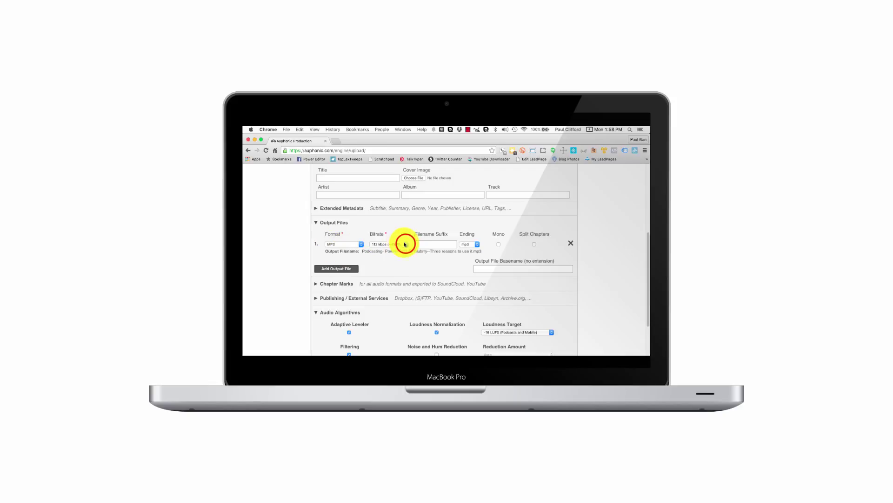
{"action": "left_click", "coordinate": [405, 244]}
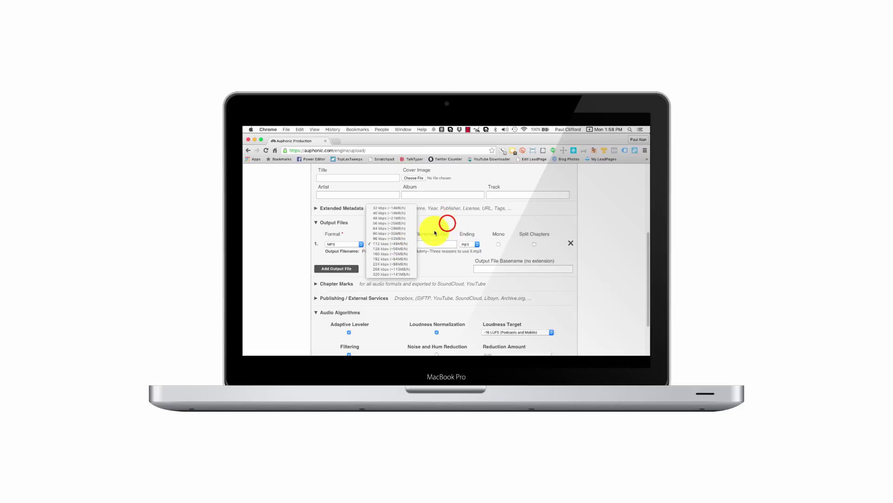
{"action": "left_click", "coordinate": [448, 224]}
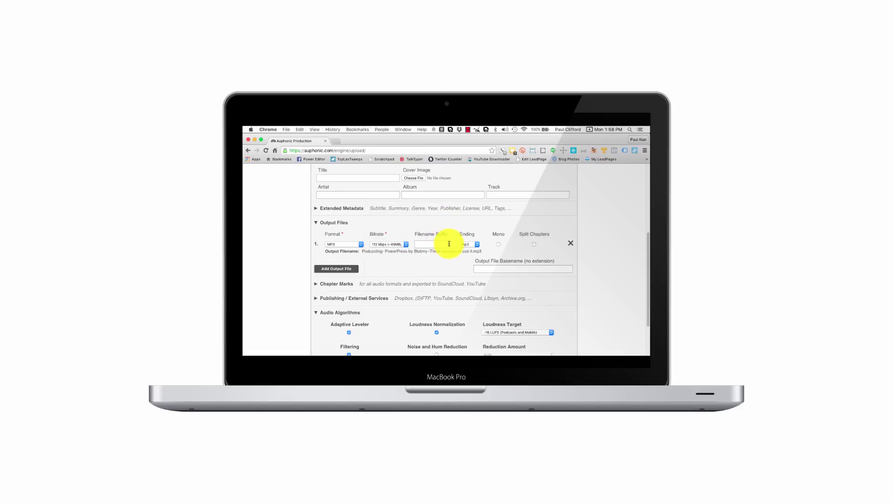
{"action": "left_click", "coordinate": [500, 241]}
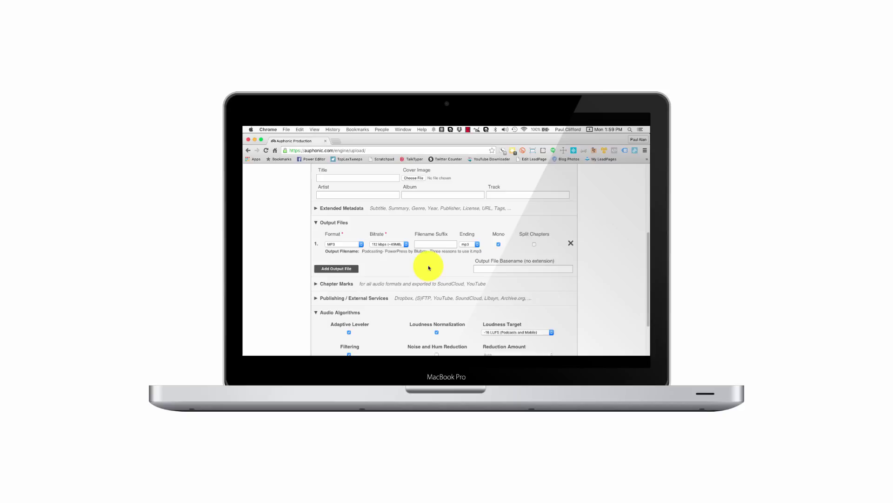
{"action": "scroll", "coordinate": [430, 269], "scroll_direction": "down", "scroll_amount": 1}
{"action": "scroll", "coordinate": [431, 269], "scroll_direction": "down", "scroll_amount": 4}
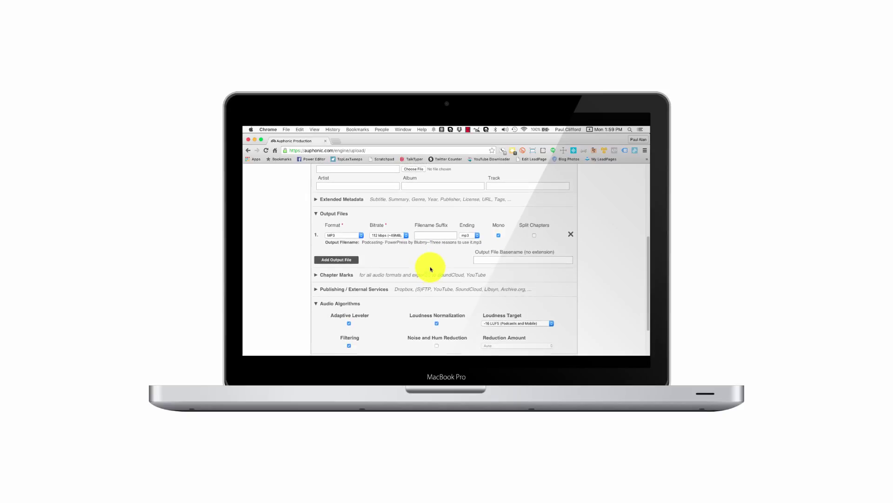
{"action": "scroll", "coordinate": [430, 269], "scroll_direction": "down", "scroll_amount": 3}
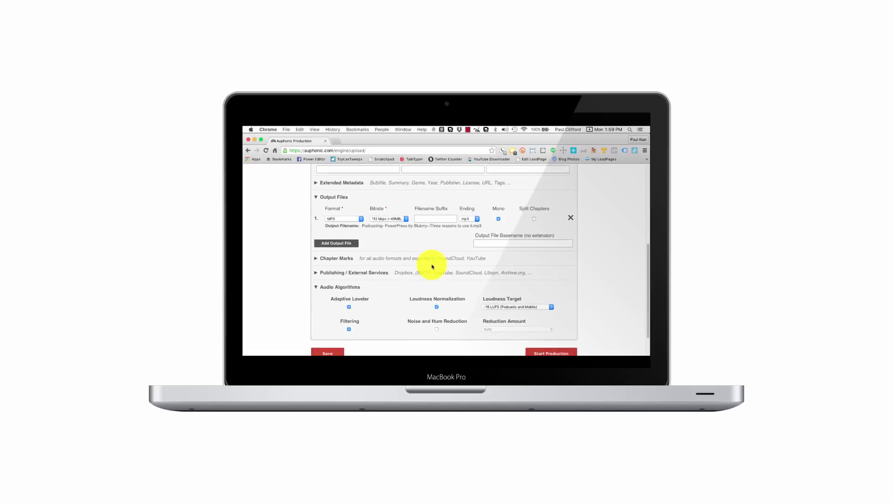
{"action": "scroll", "coordinate": [433, 266], "scroll_direction": "down", "scroll_amount": 2}
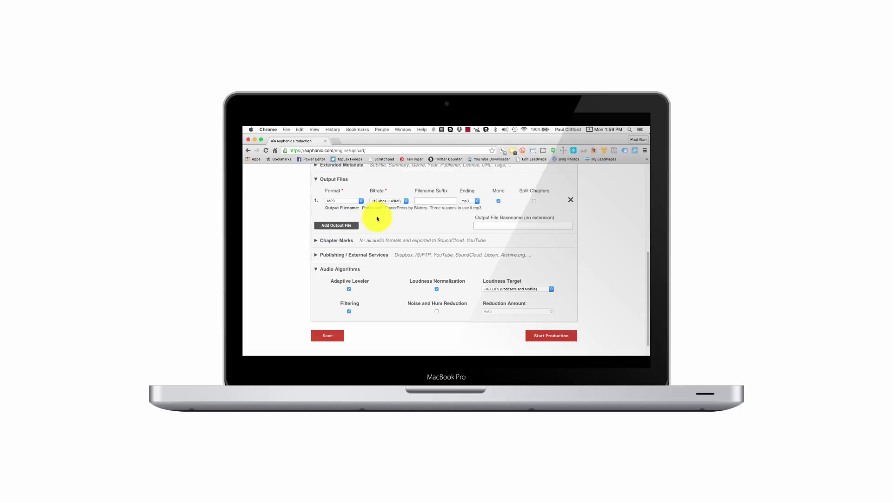
- Add a second output file, then remove it so only the MP3 remains
{"action": "left_click", "coordinate": [340, 226]}
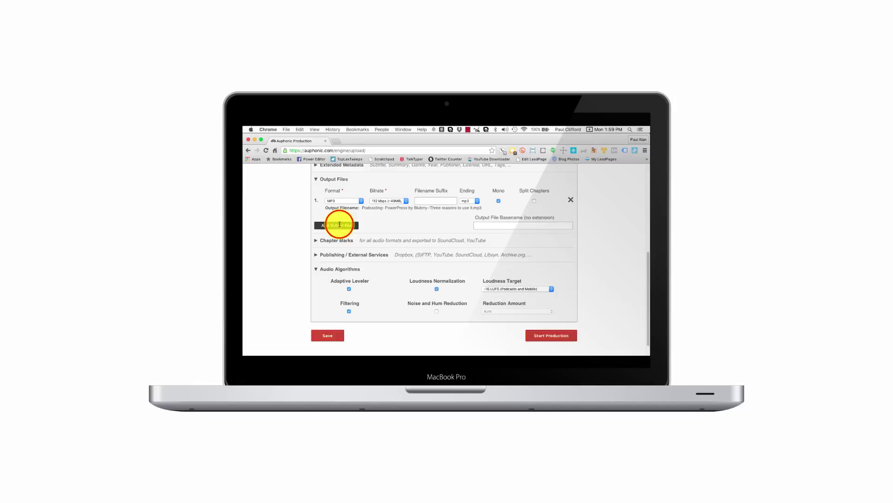
{"action": "left_click", "coordinate": [359, 219]}
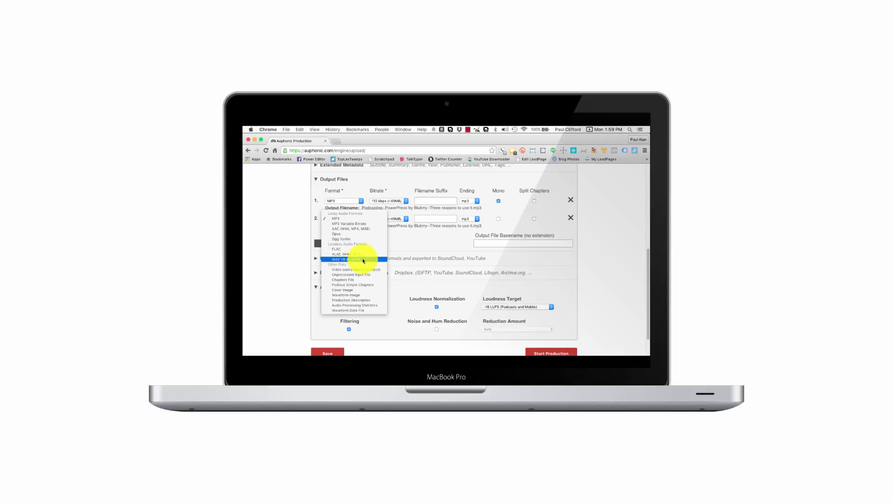
{"action": "left_click", "coordinate": [438, 235]}
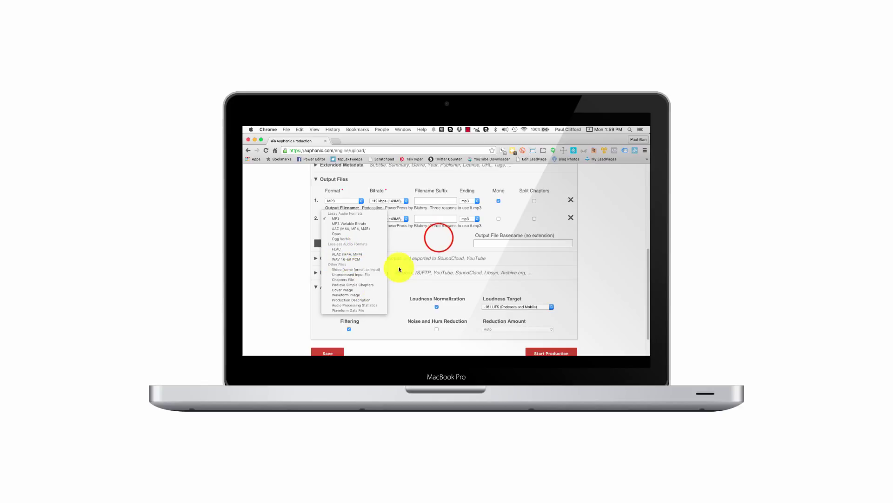
{"action": "left_click", "coordinate": [570, 217]}
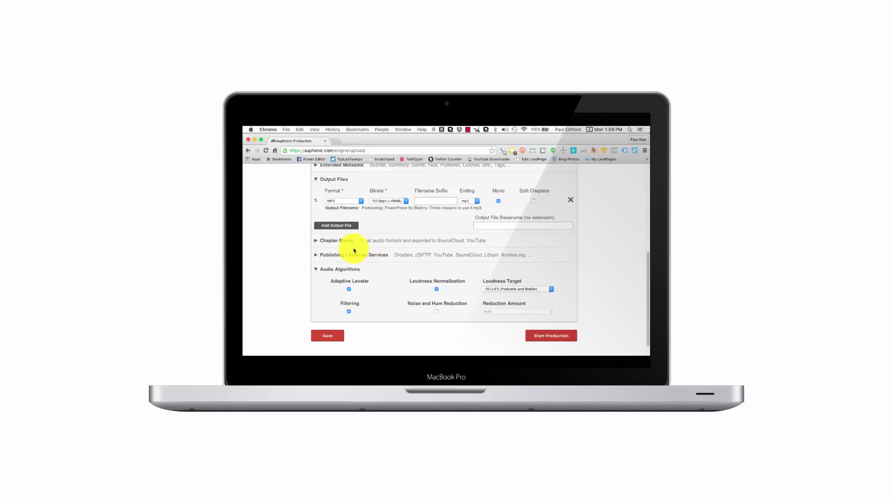
- Expand Publishing / External Services, add a service, then remove it again
{"action": "scroll", "coordinate": [354, 249], "scroll_direction": "down", "scroll_amount": 2}
{"action": "left_click", "coordinate": [316, 233]}
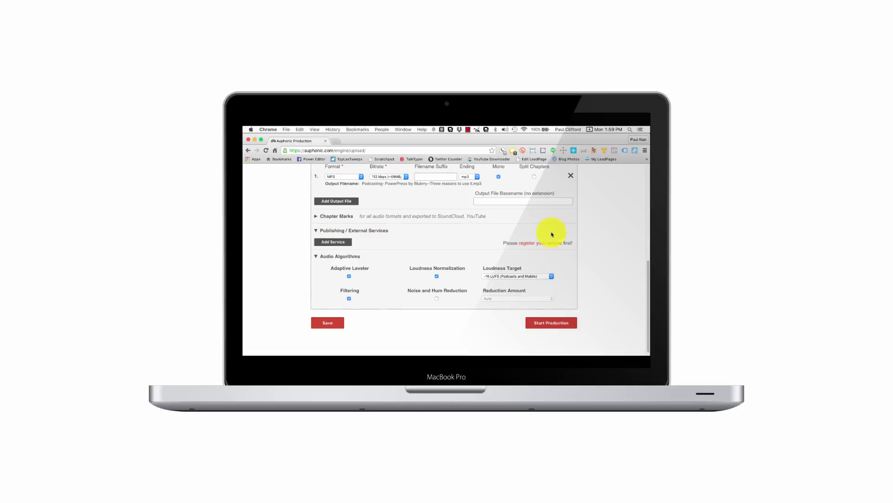
{"action": "left_click", "coordinate": [334, 242]}
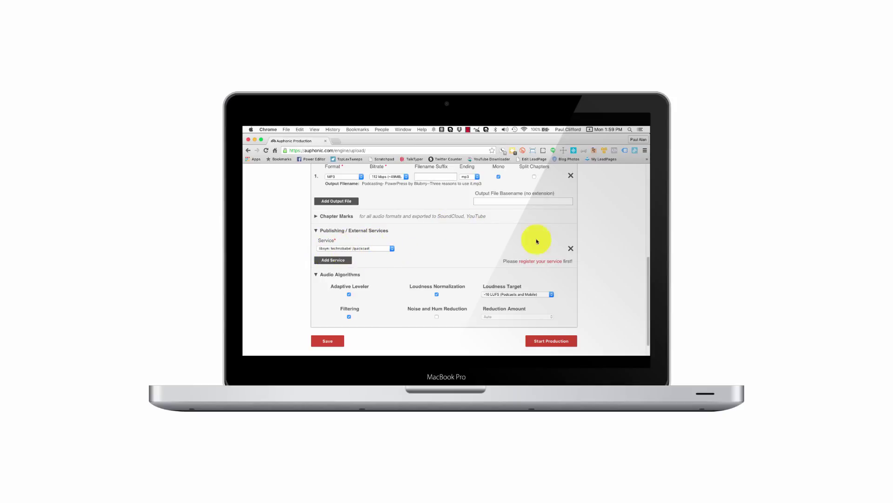
{"action": "left_click", "coordinate": [570, 249]}
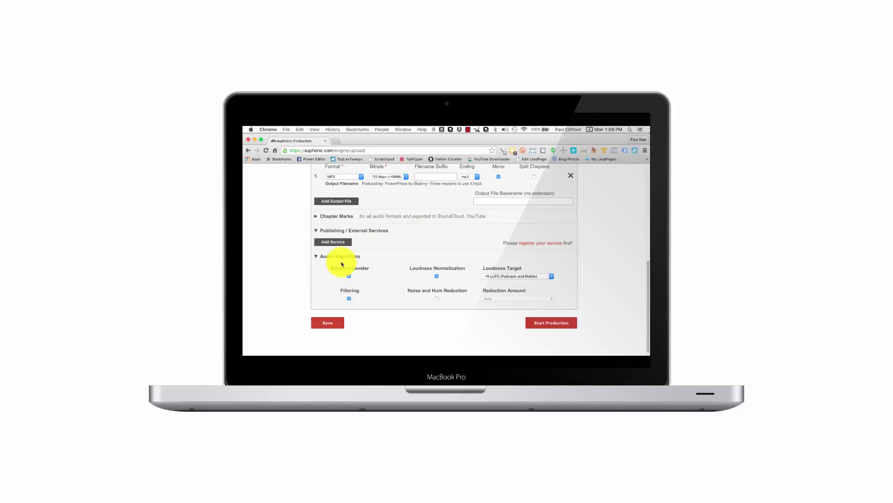
- Keep Adaptive Leveler, Filtering and the -16 LUFS loudness target on; disable Noise and Hum Reduction
{"action": "left_click", "coordinate": [349, 276]}
{"action": "left_click", "coordinate": [349, 276]}
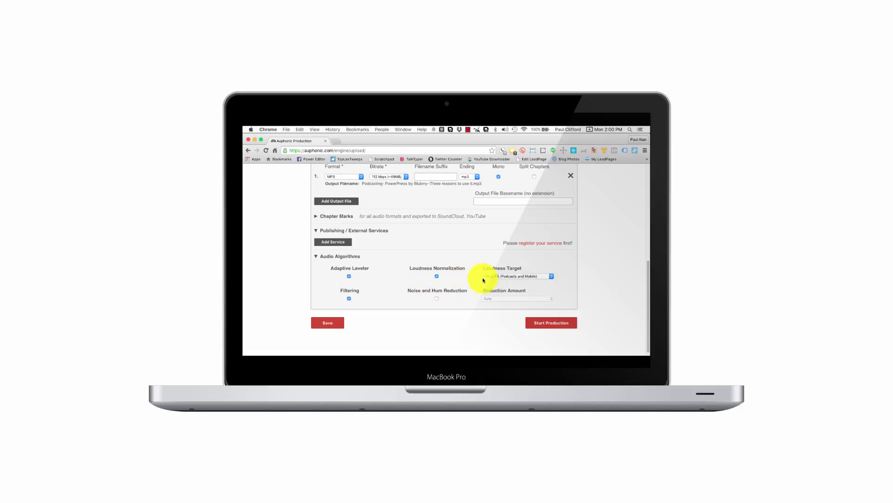
{"action": "left_click", "coordinate": [551, 277]}
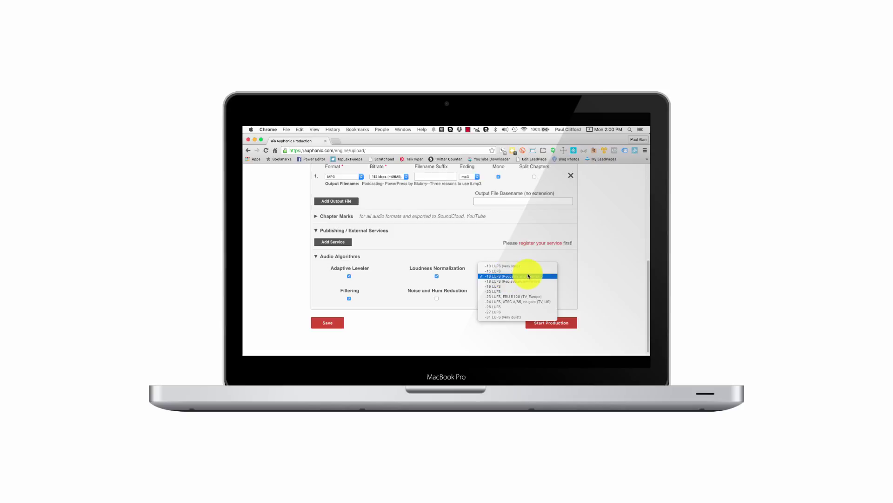
{"action": "left_click", "coordinate": [564, 271]}
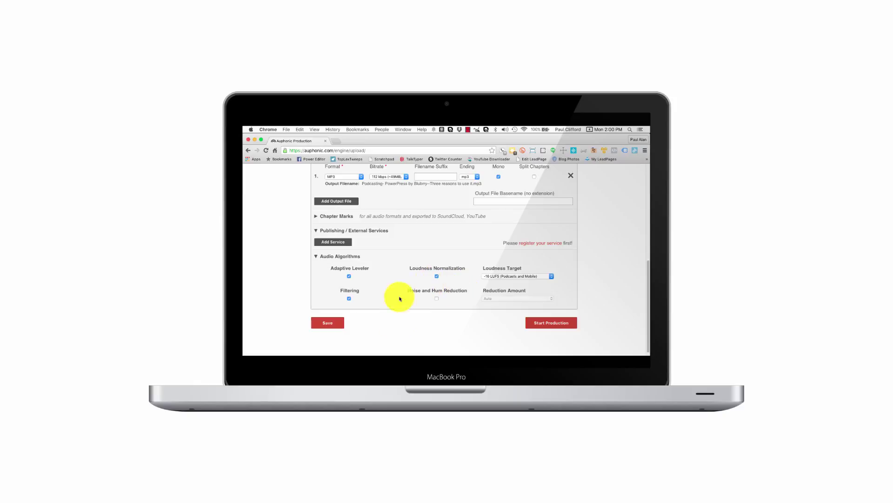
{"action": "left_click", "coordinate": [349, 298]}
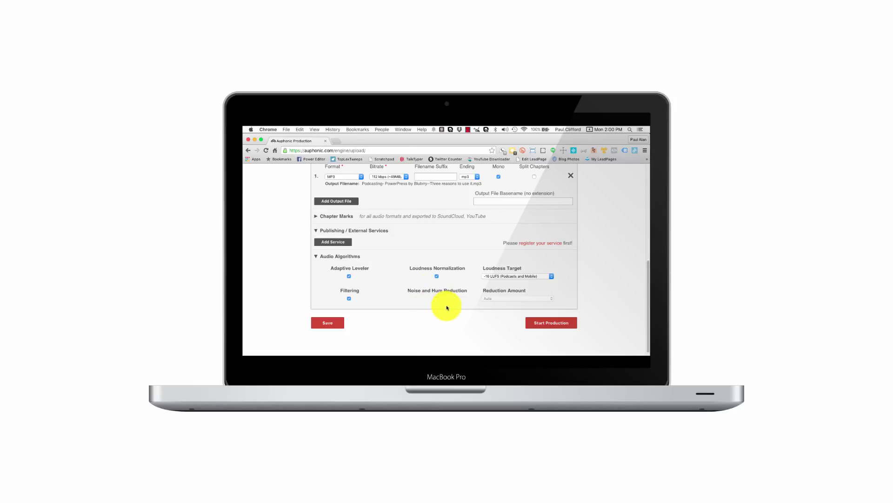
{"action": "left_click", "coordinate": [436, 298]}
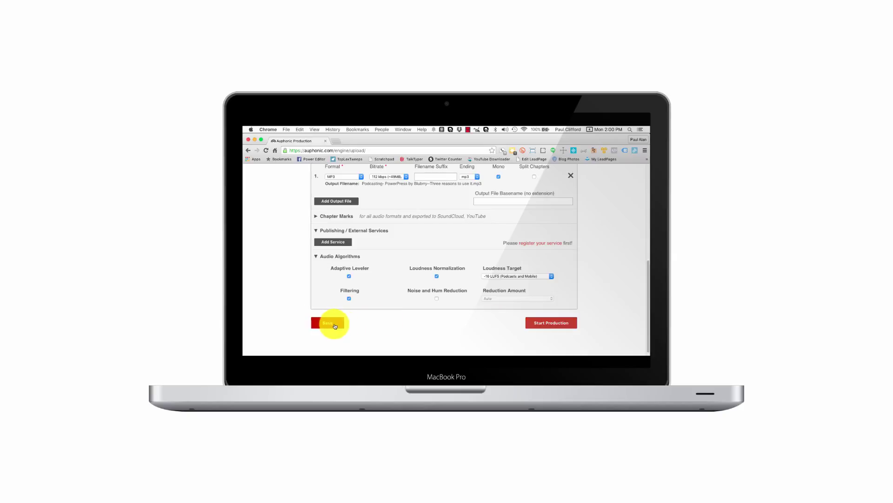
- Start the production and confirm it on the confirmation page
{"action": "left_click", "coordinate": [546, 323]}
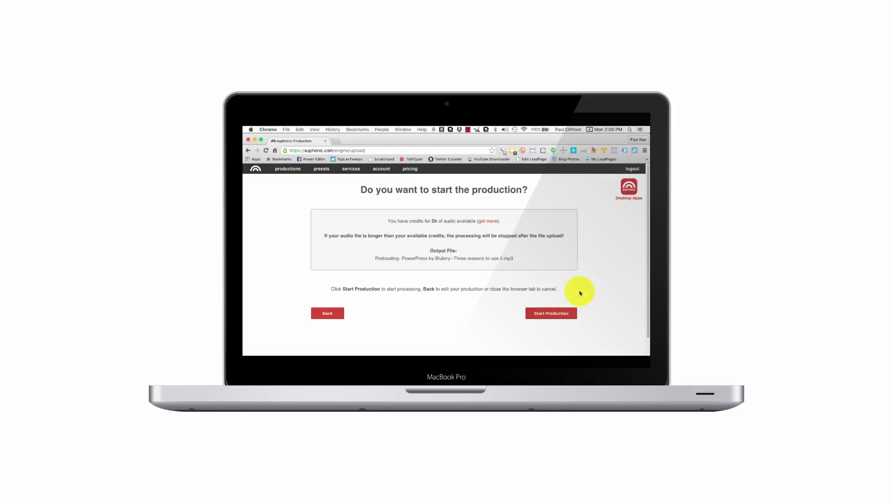
{"action": "left_click", "coordinate": [556, 311]}
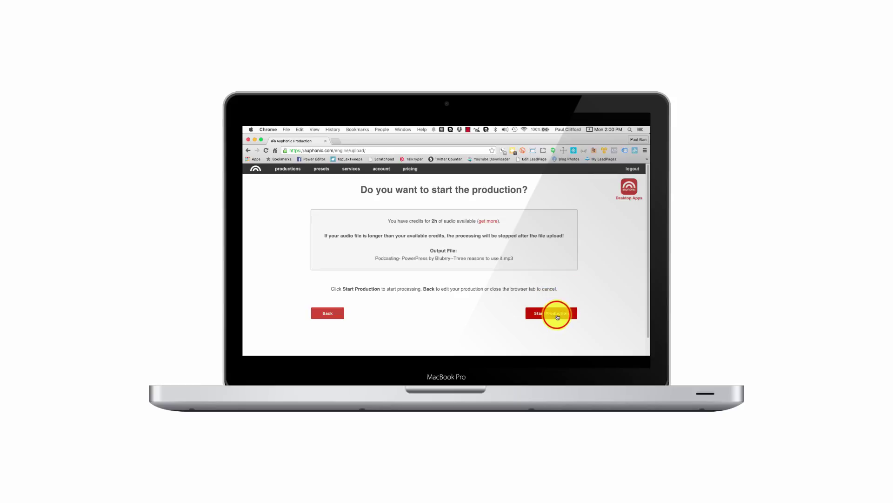